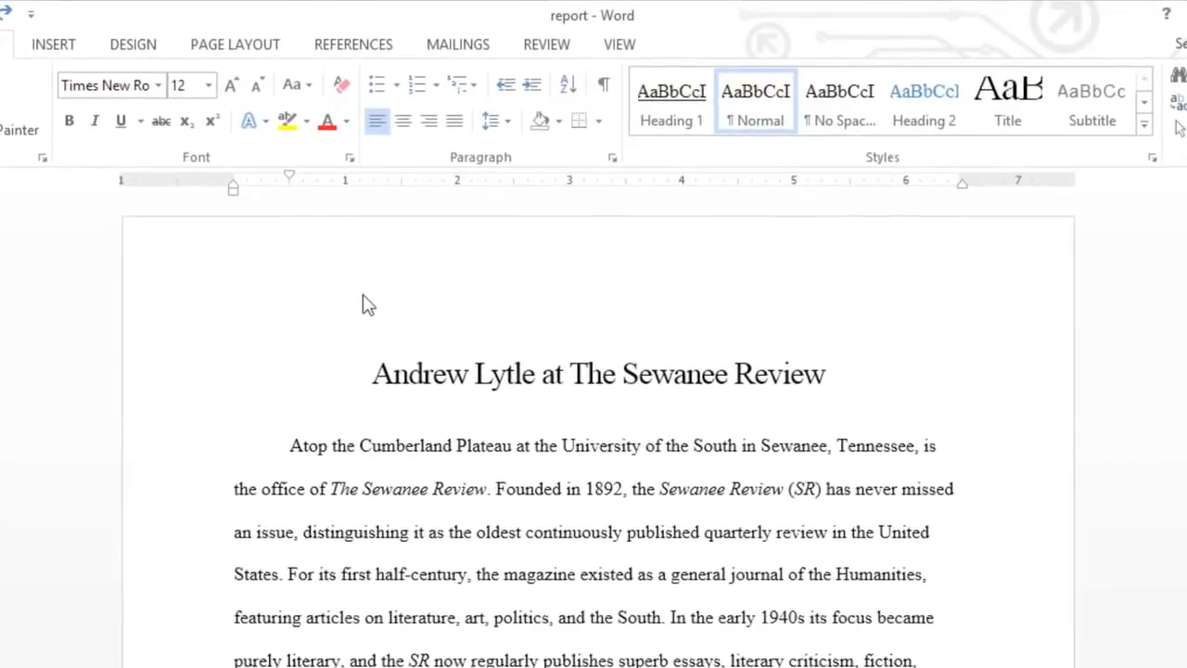
Open the header, enter the author's full name and the date 6/10/2013 on two lines, then close it
double_click(357, 316)
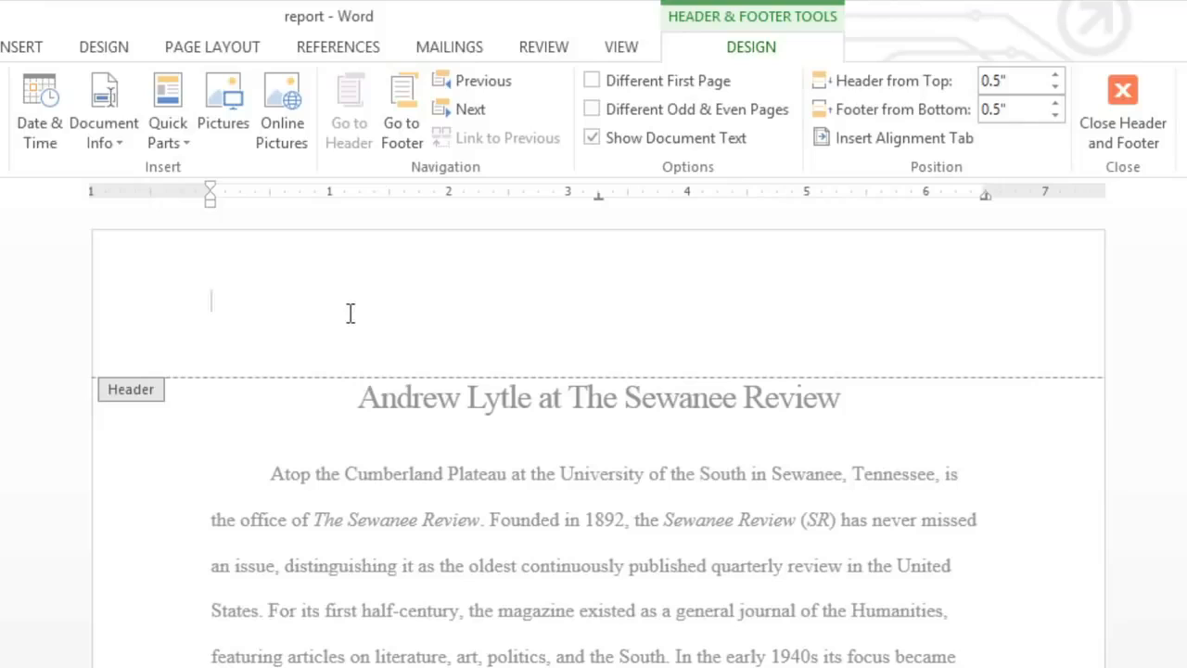
key("Return")
type("6/")
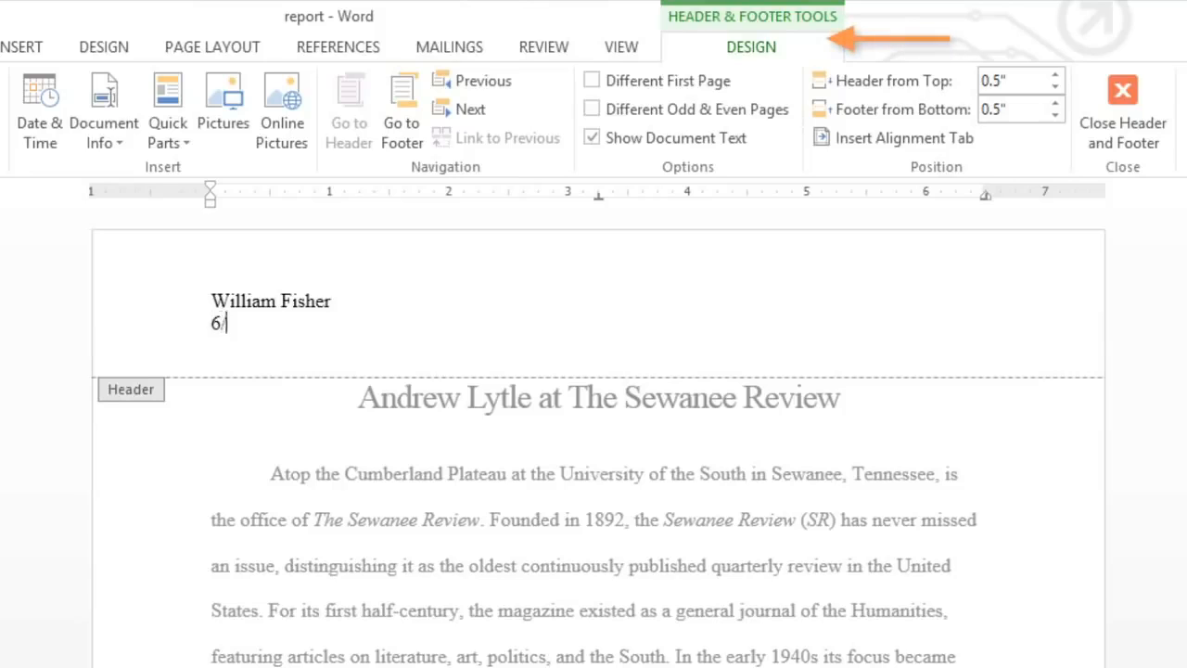
type("10/2013")
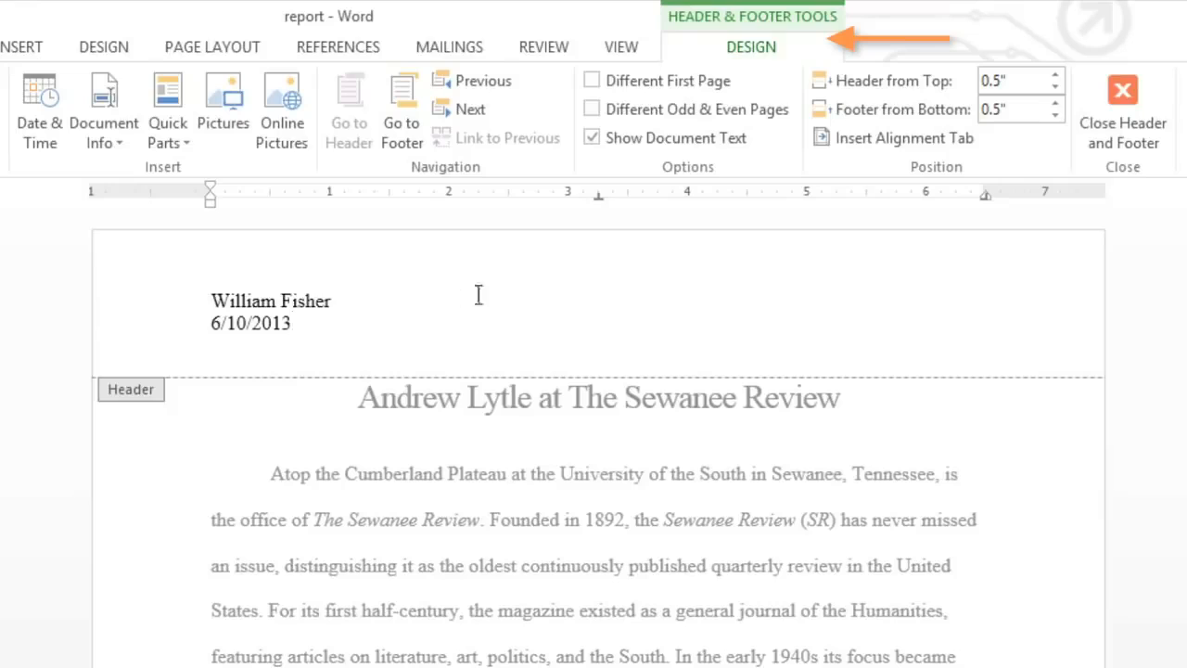
left_click(1130, 86)
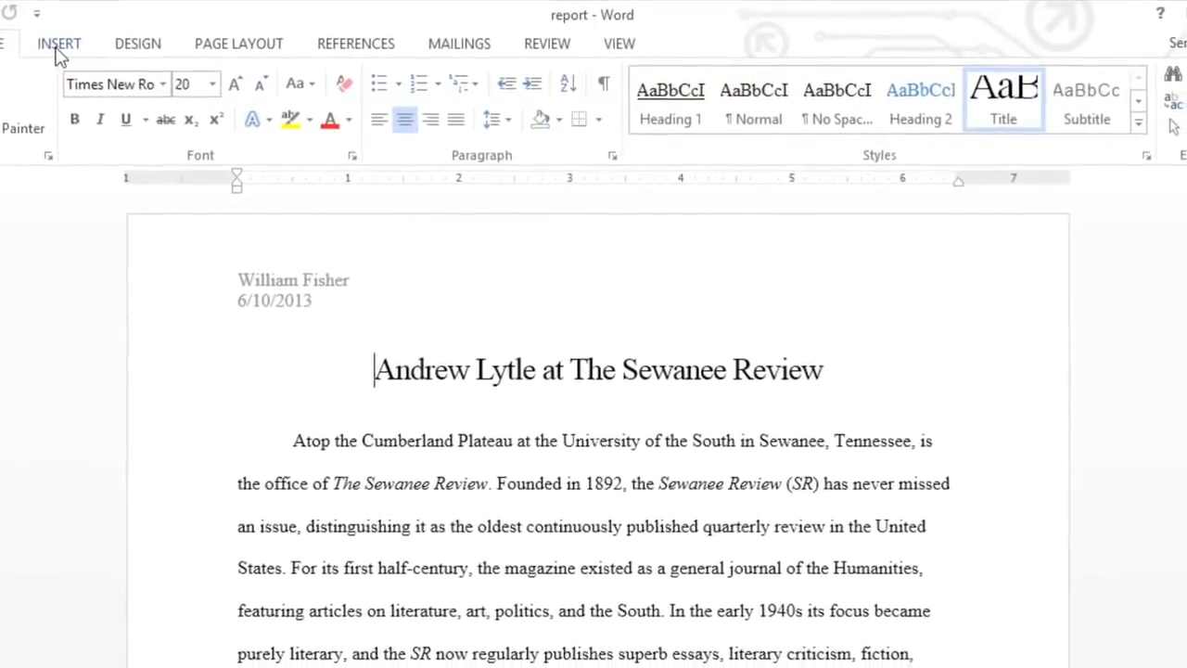
Replace the header with the built-in Sideline header design
left_click(65, 47)
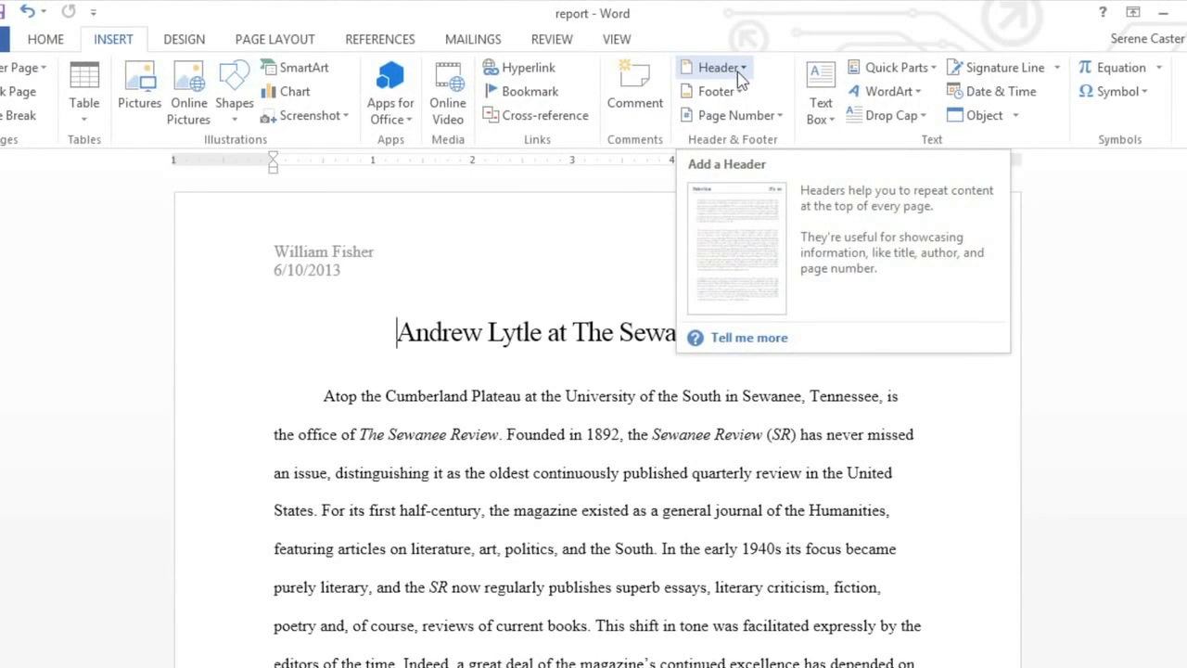
left_click(738, 72)
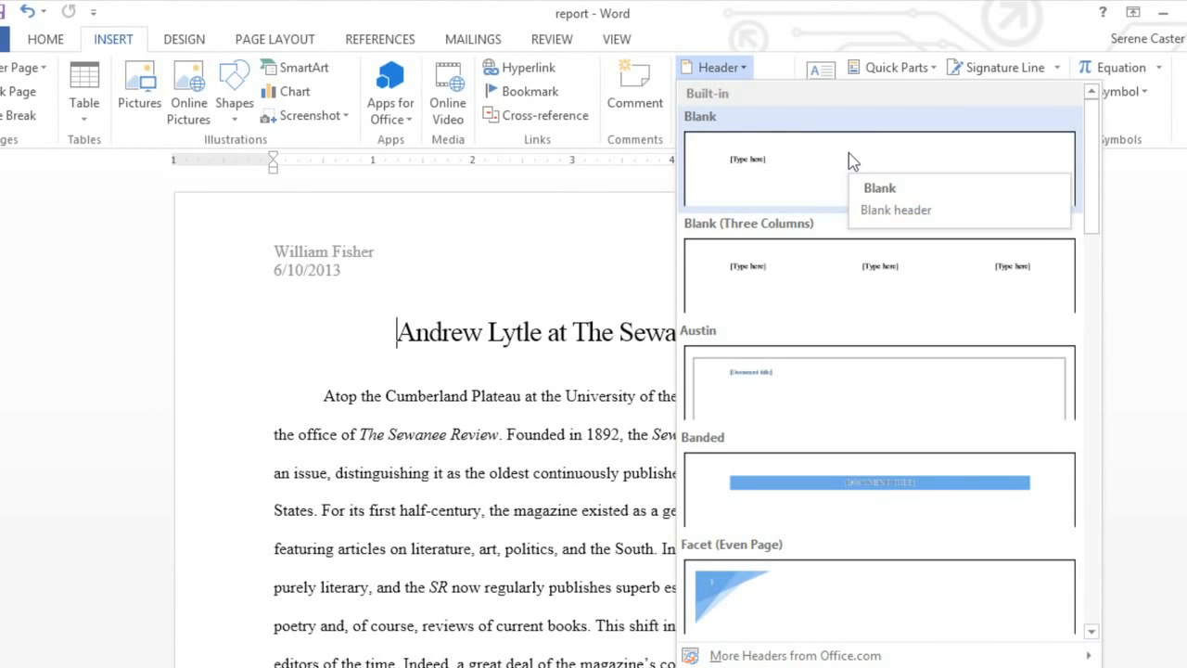
left_click_drag(1090, 152, 1082, 478)
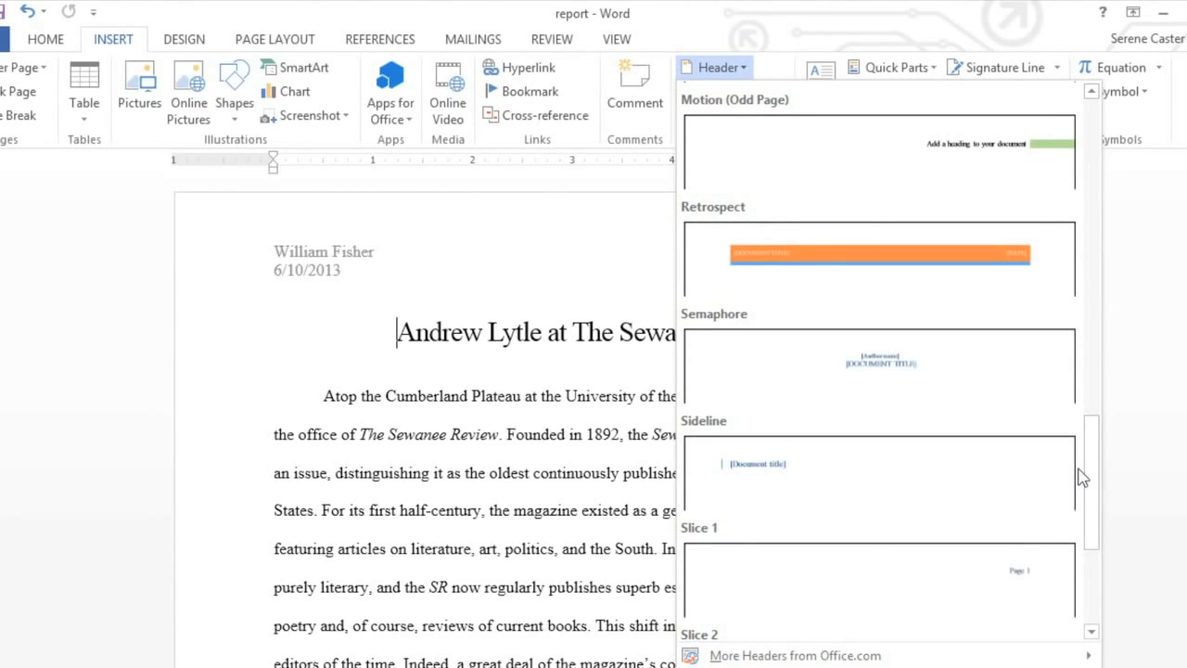
left_click(1046, 478)
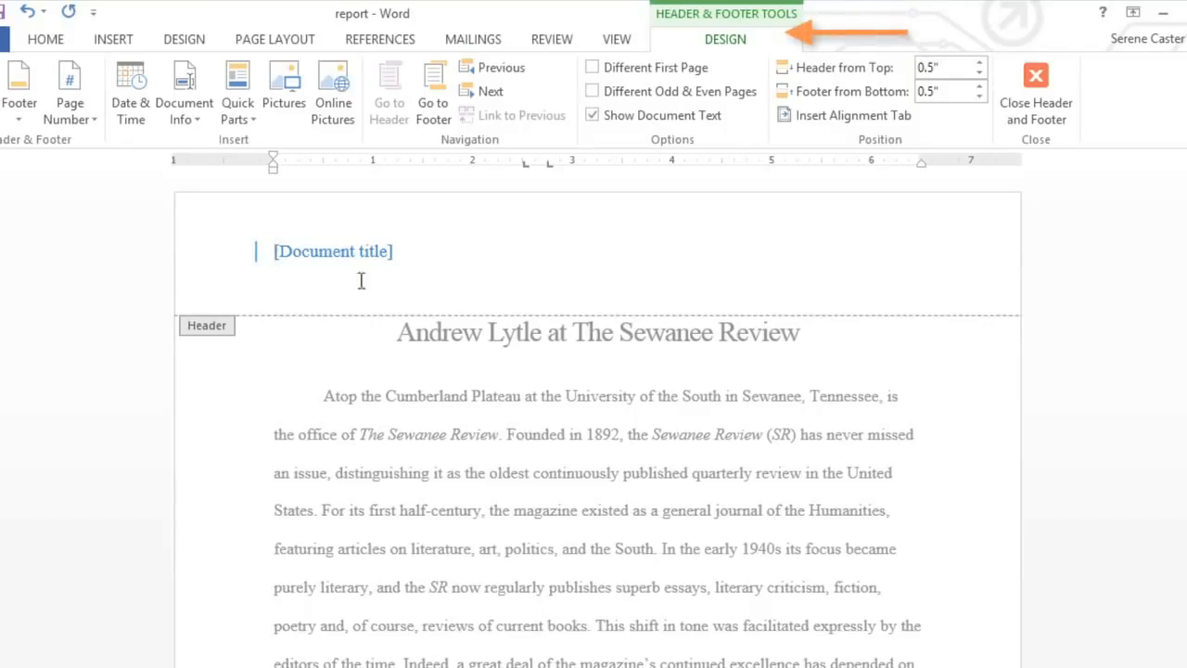
Fill the header's document title placeholder with "Andrew Lytle at the Sewanee Review"
left_click(333, 258)
type("An")
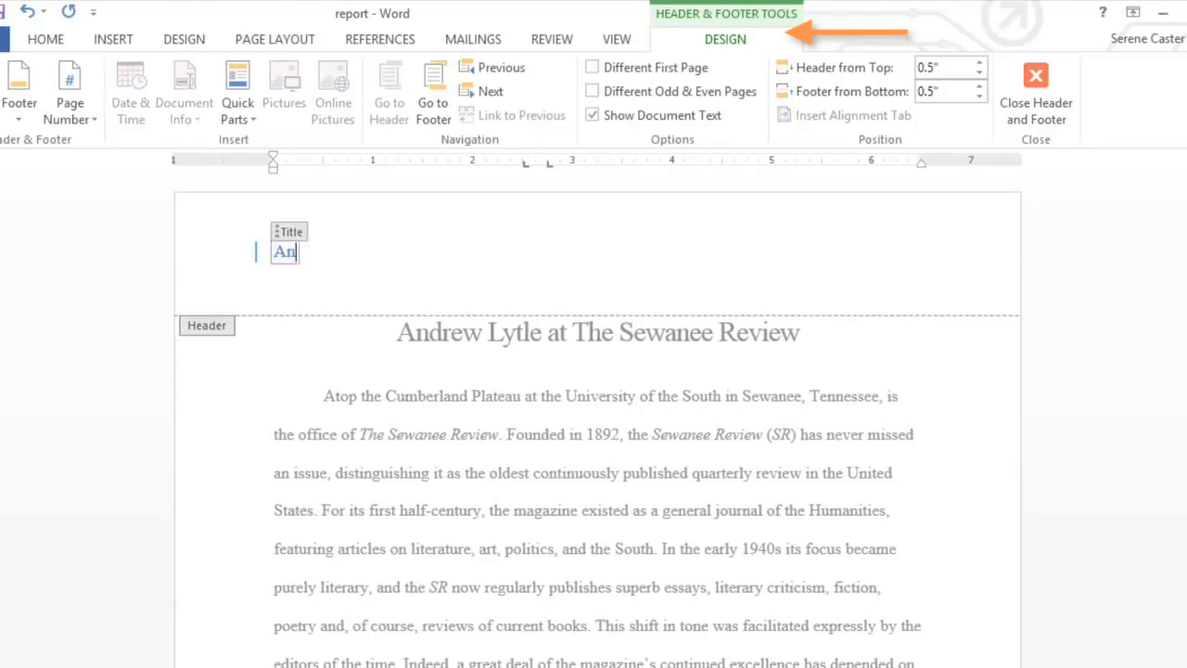
type("drew Lytle a")
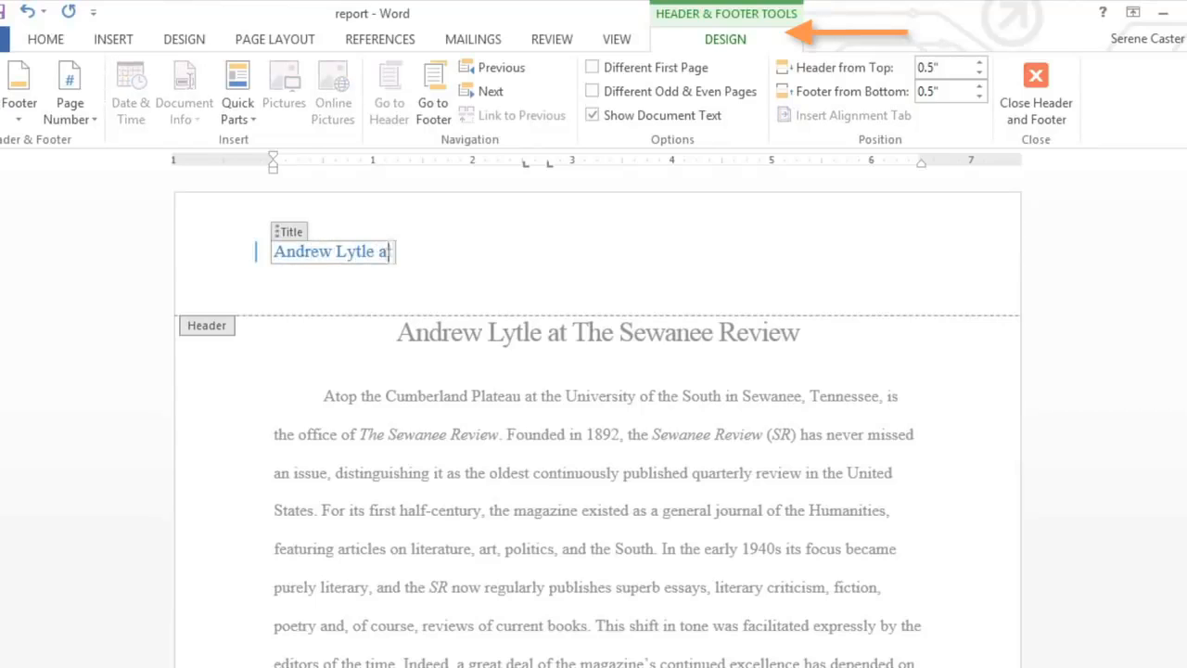
type("t the Sewanee Review")
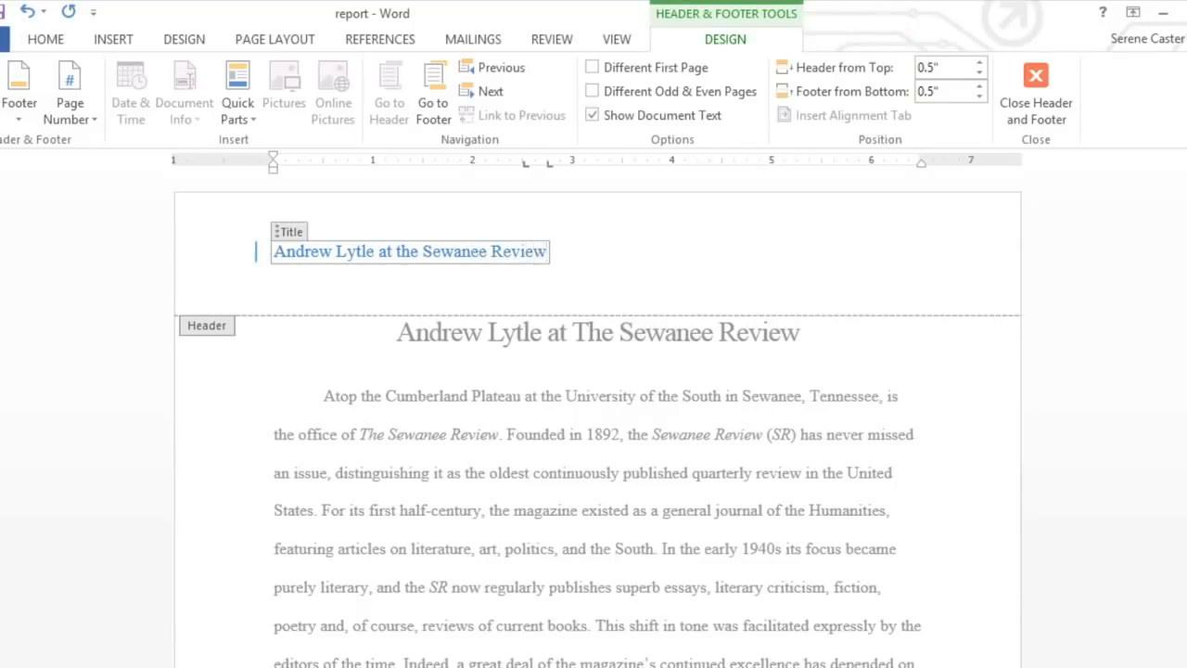
key("Escape")
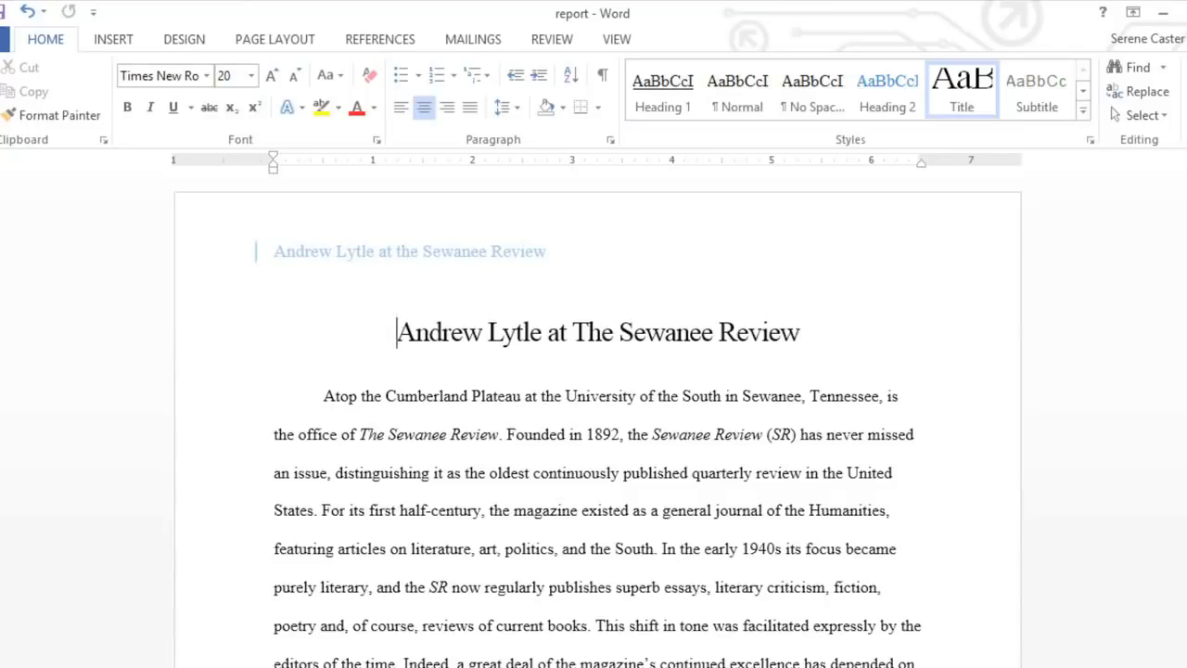
Insert the current date below the header title in the June 10, 2013 format
double_click(361, 275)
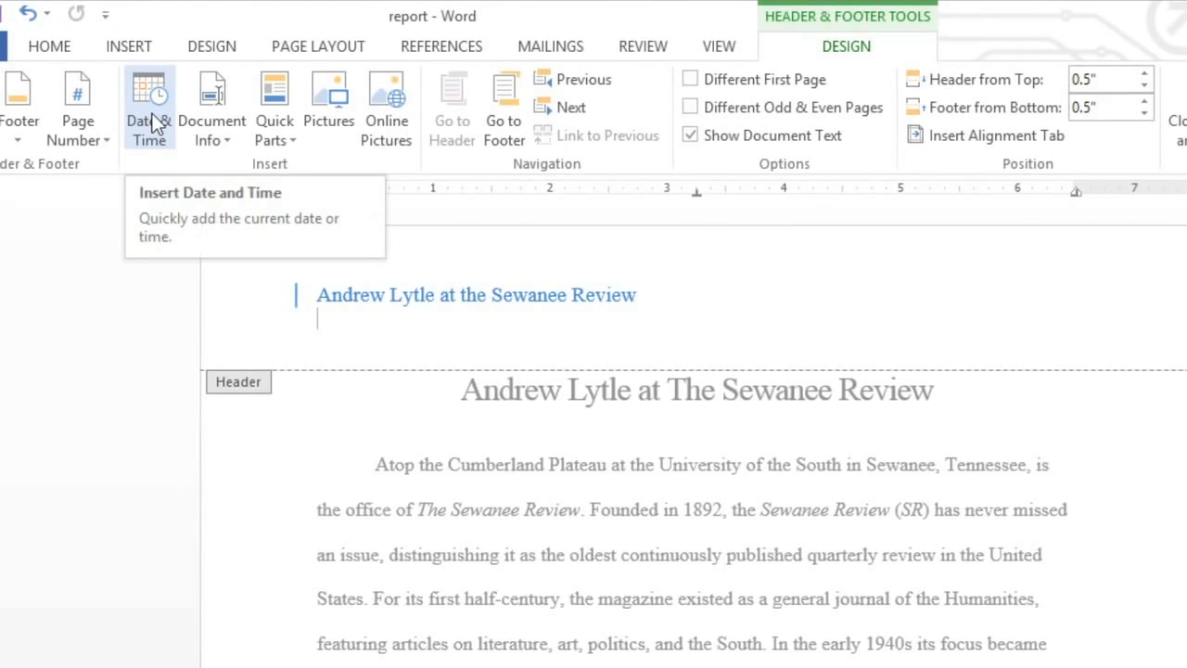
left_click(152, 113)
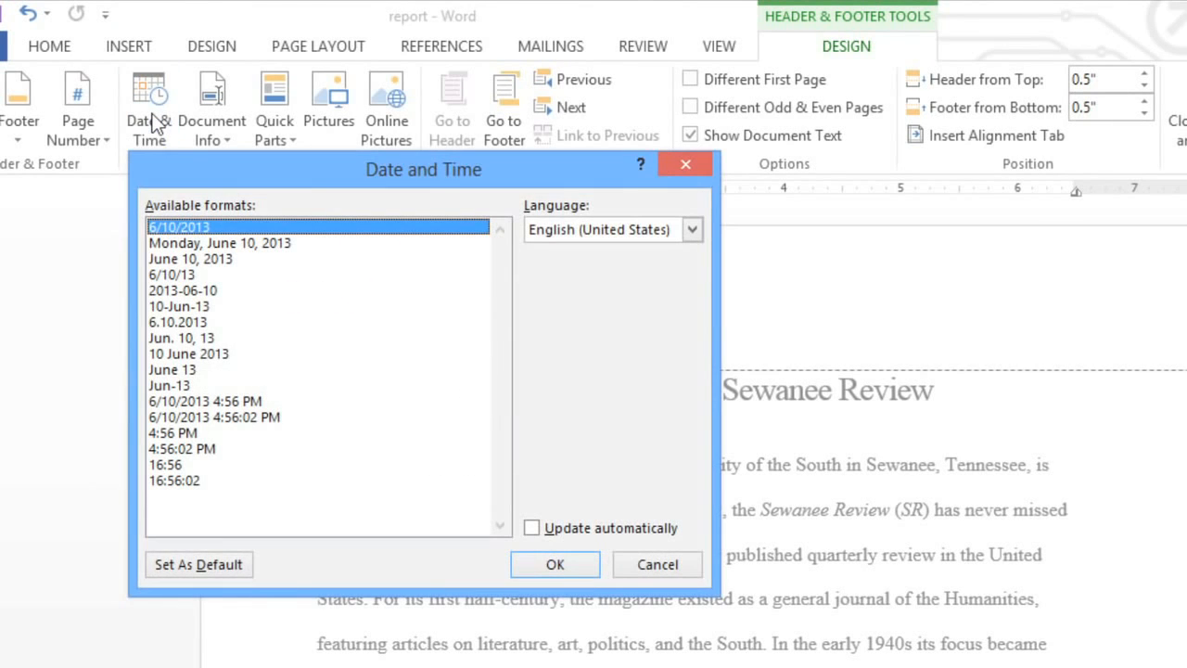
left_click(223, 260)
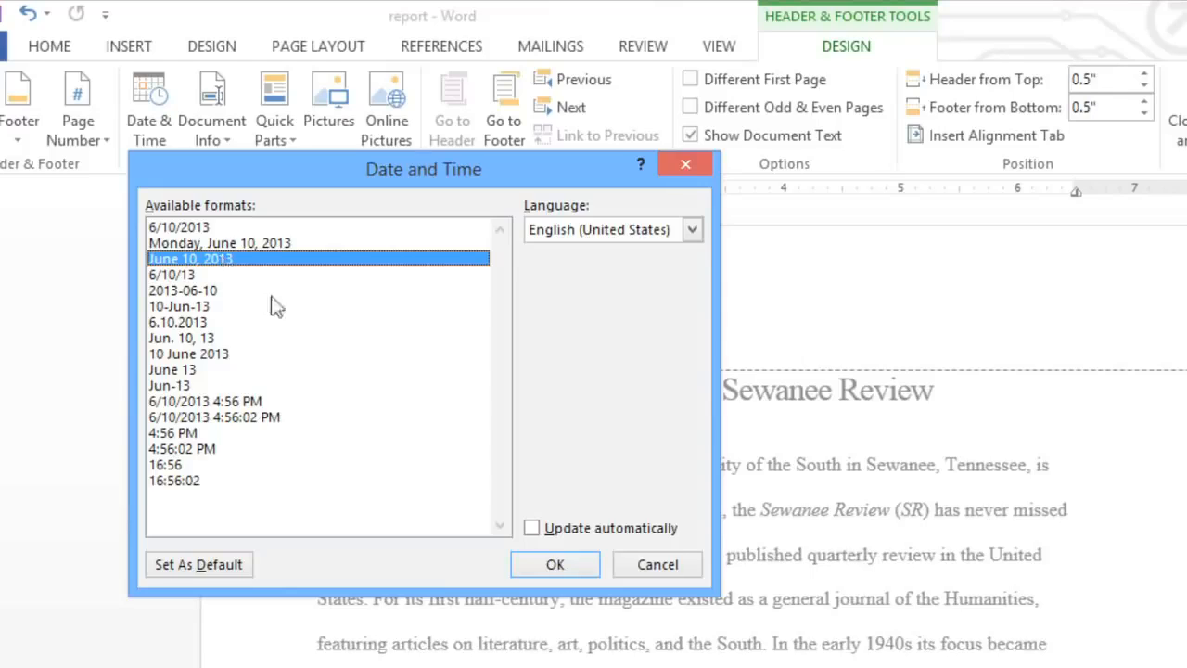
left_click(532, 529)
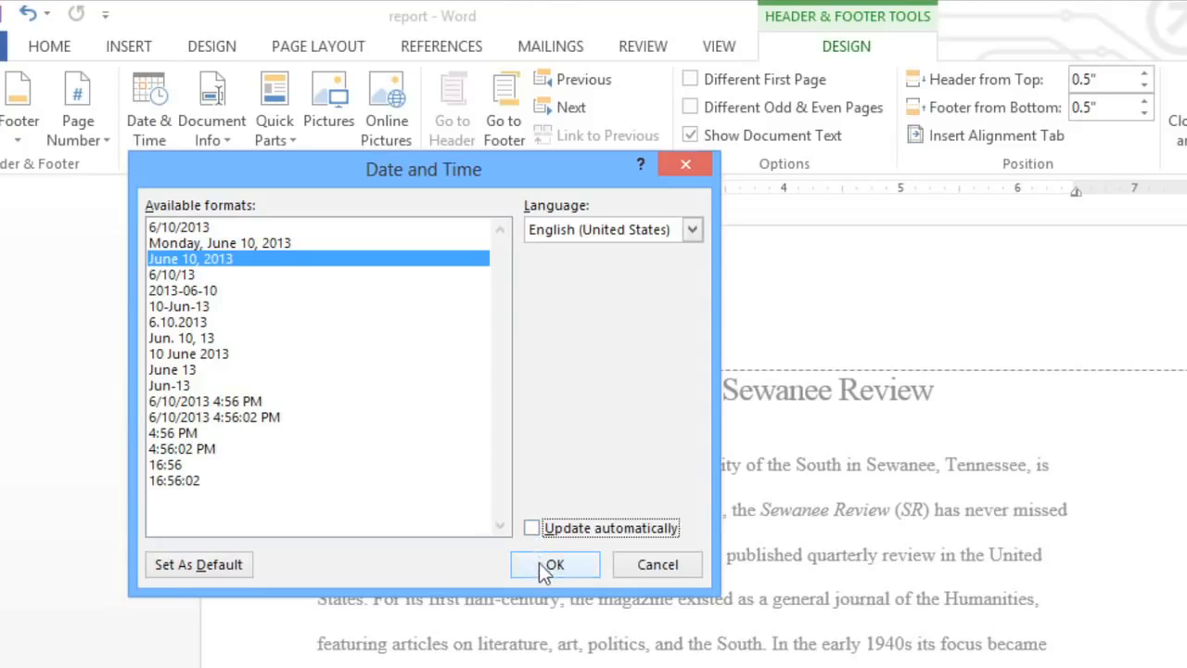
left_click(547, 565)
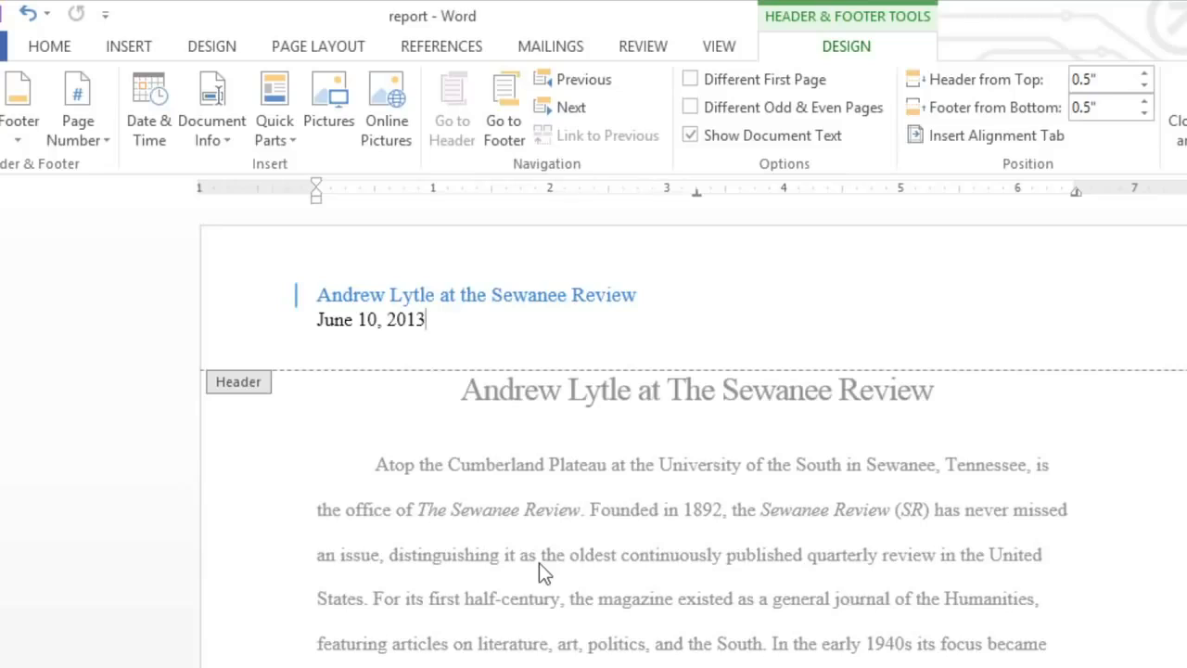
Insert a plain page number at the right end of the header's date line
double_click(1083, 313)
left_click(79, 108)
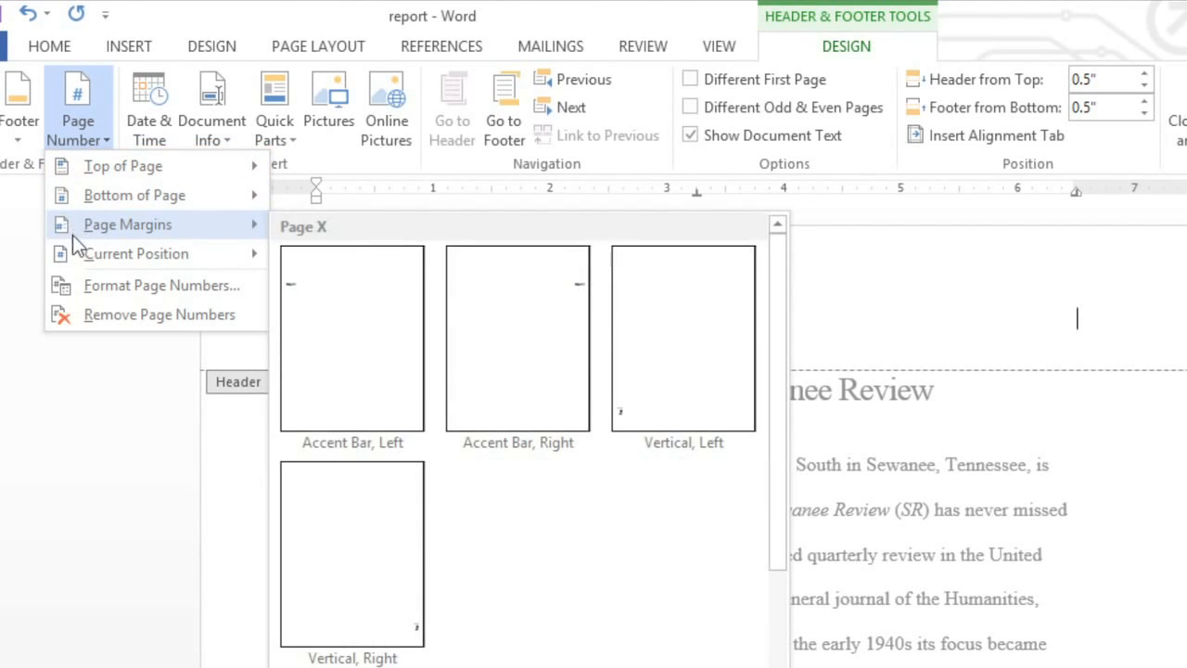
mouse_move(81, 257)
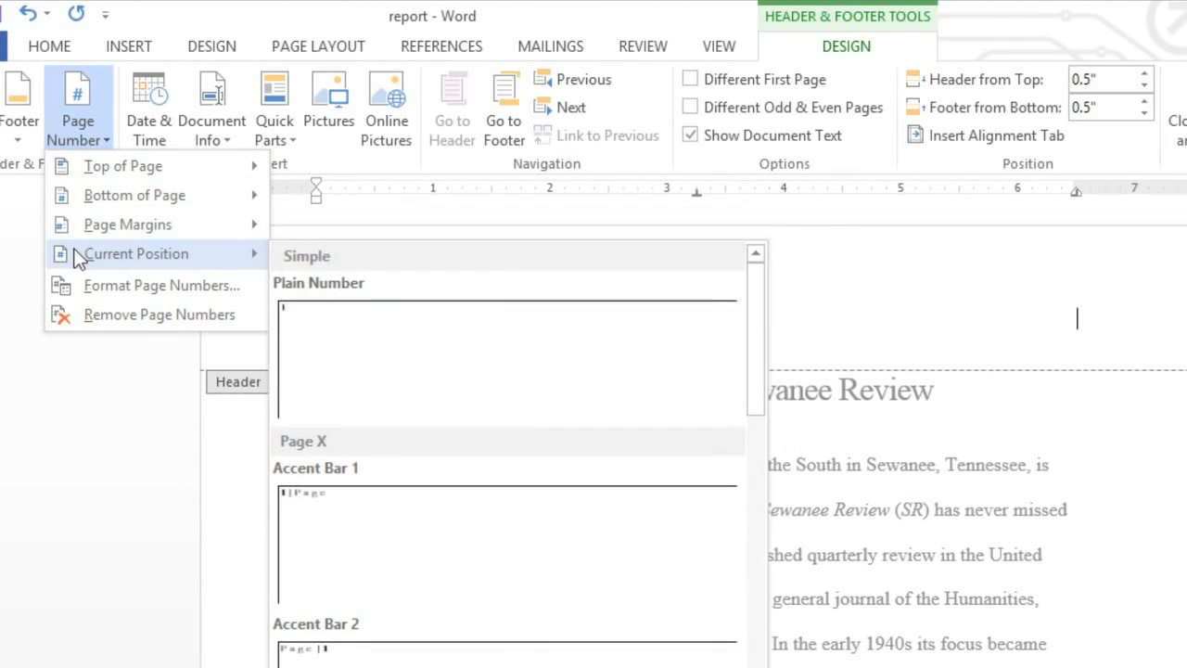
left_click(315, 302)
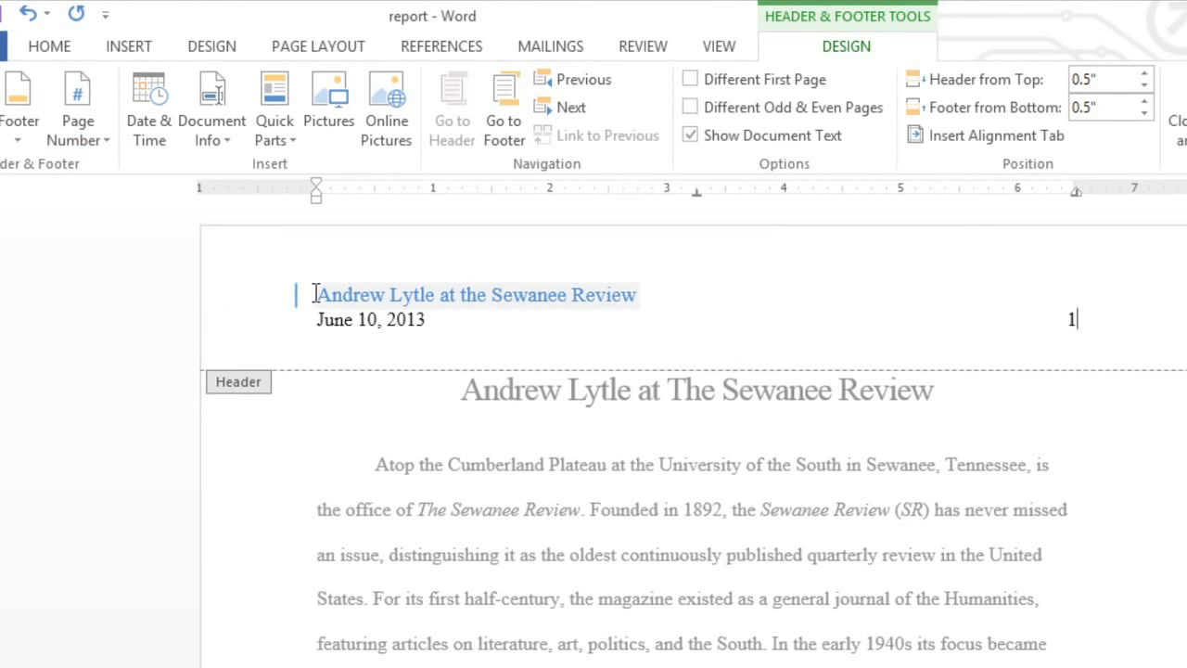
Insert a Next Page section break at the start of the Works Cited heading
scroll(316, 294, "down", 10)
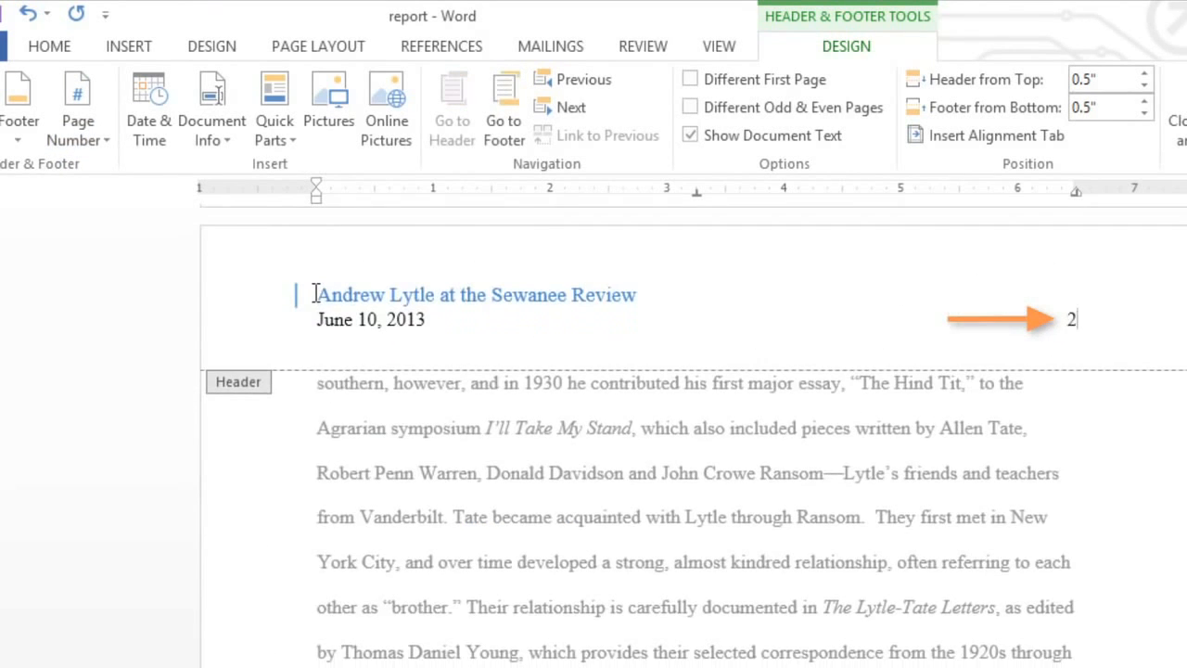
scroll(316, 294, "down", 10)
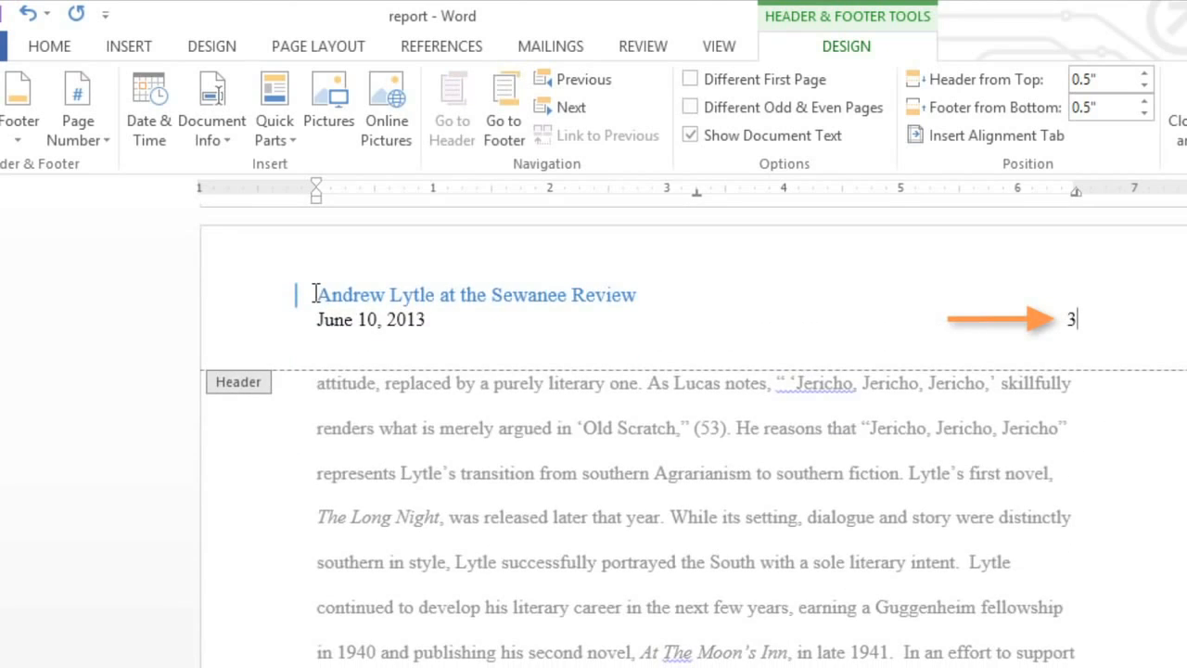
scroll(316, 294, "down", 10)
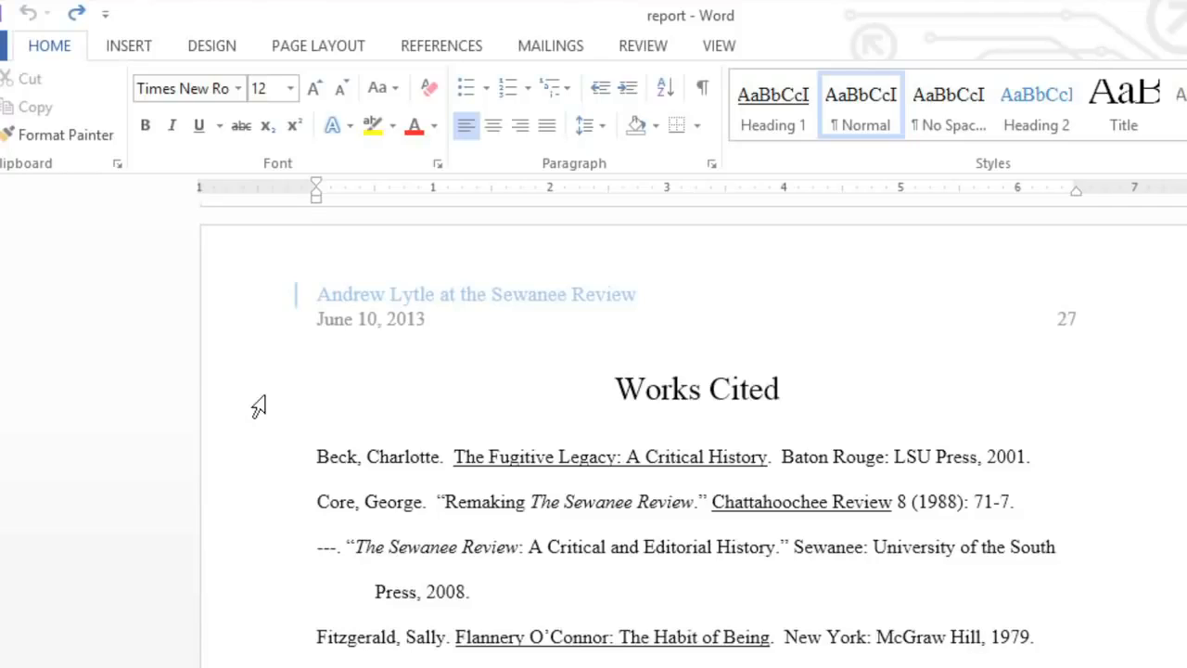
left_click(609, 389)
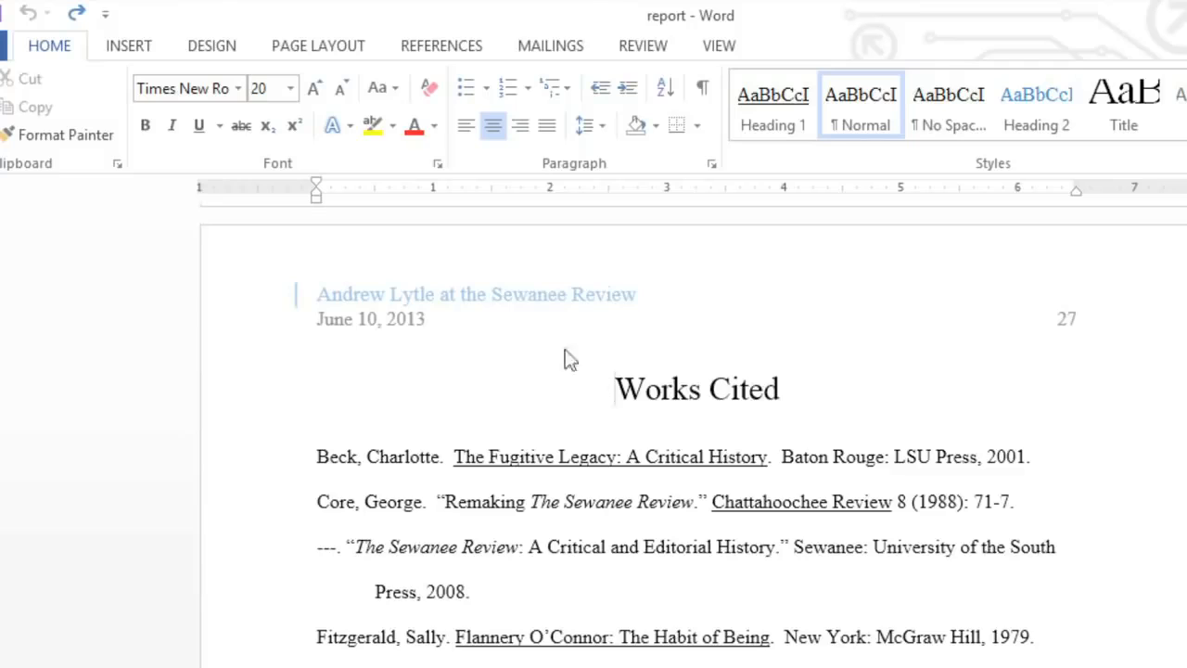
left_click(343, 51)
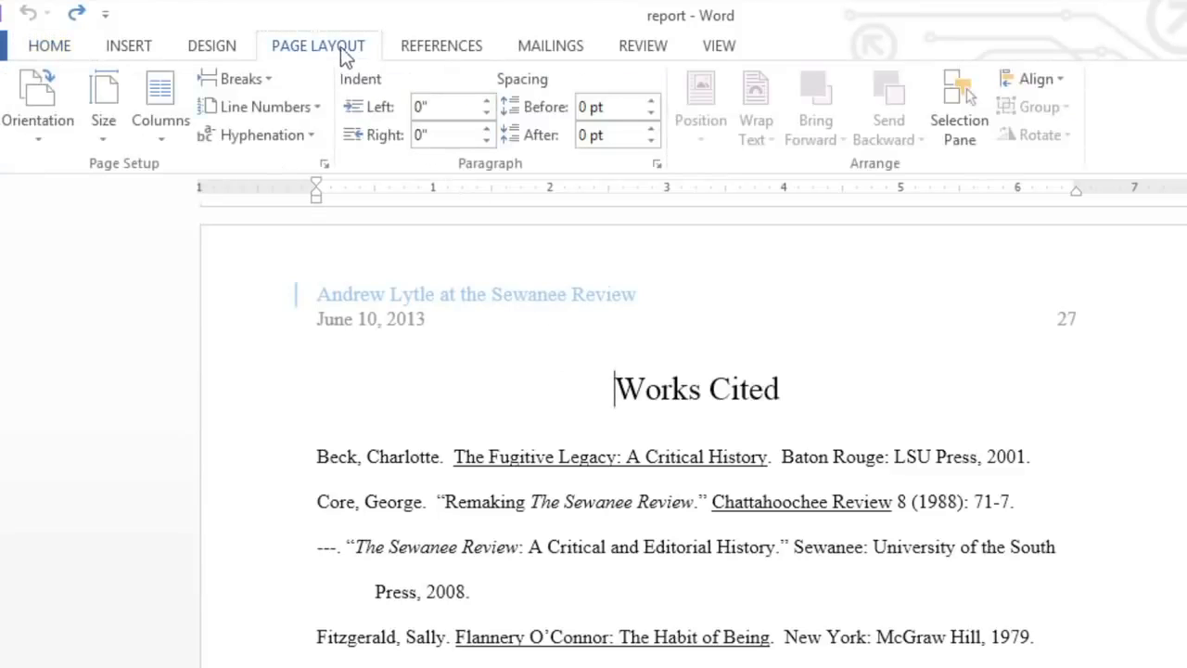
left_click(263, 81)
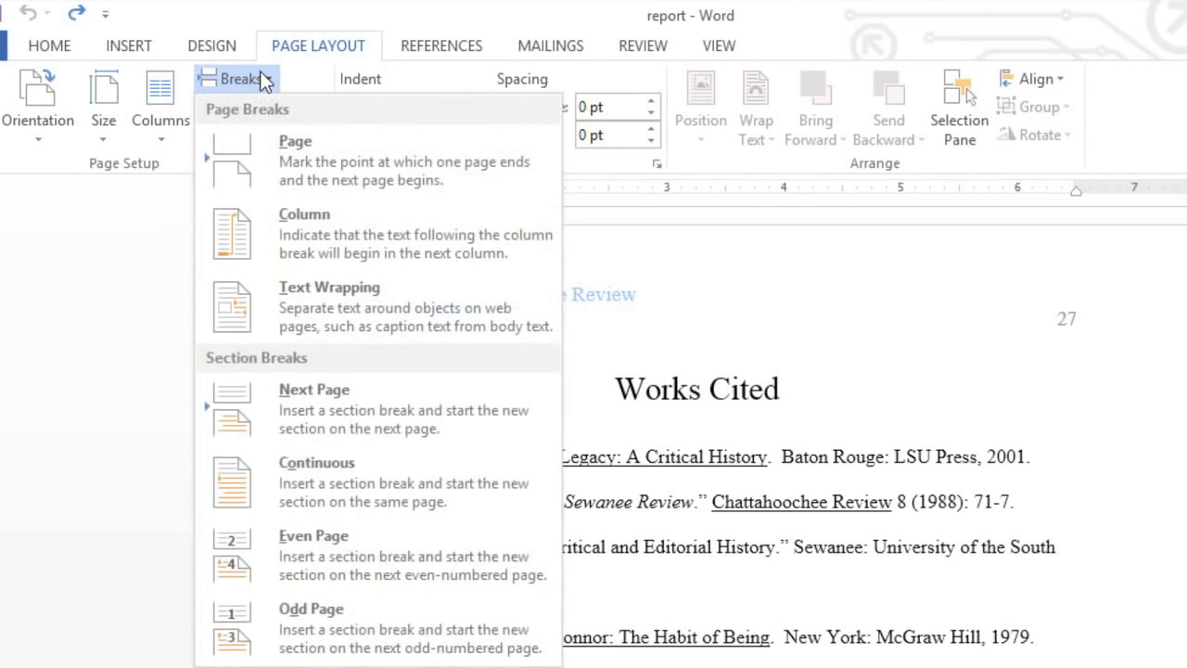
left_click(235, 398)
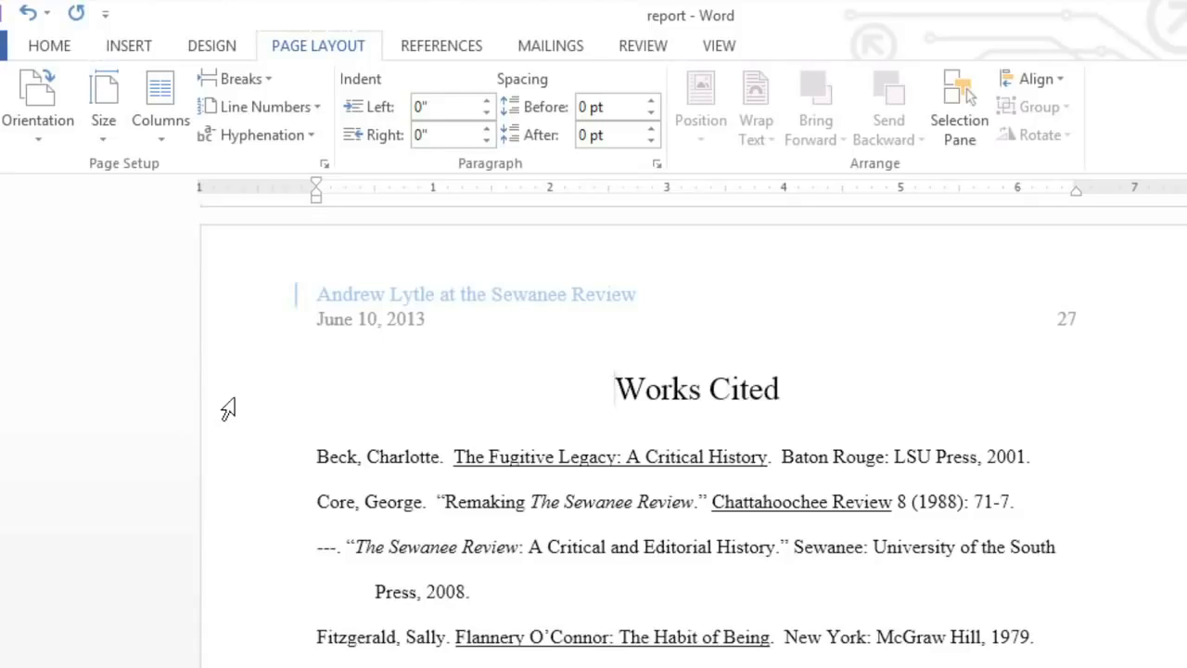
Restart the Works Cited section's page numbering at 1
double_click(372, 321)
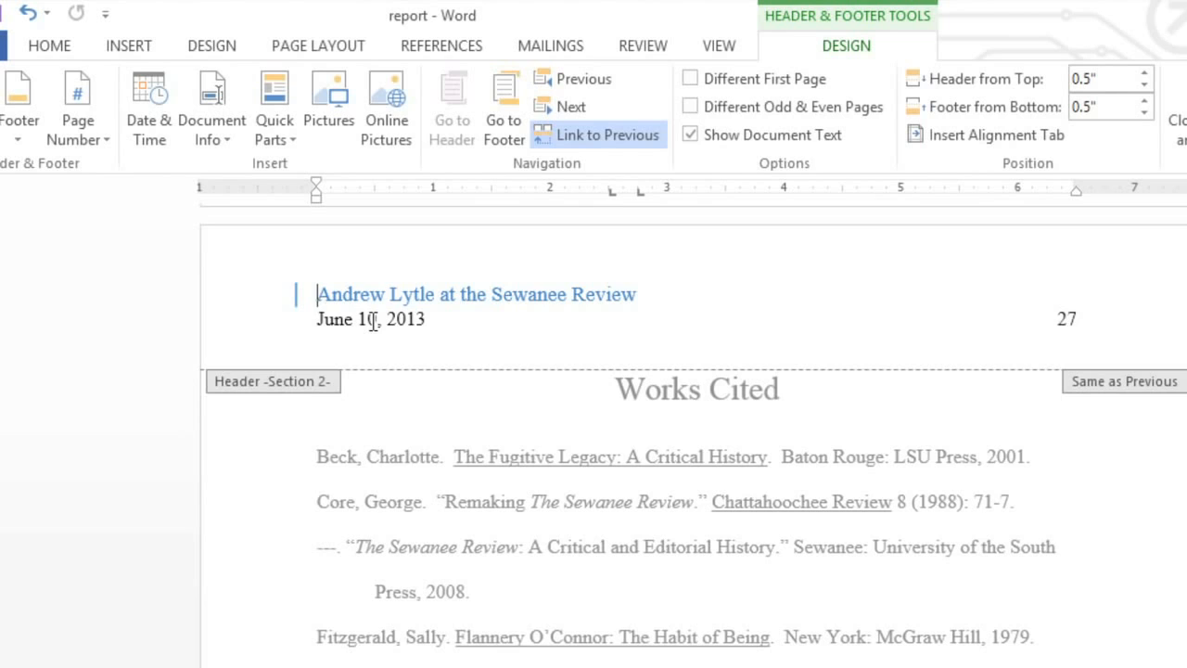
left_click(84, 137)
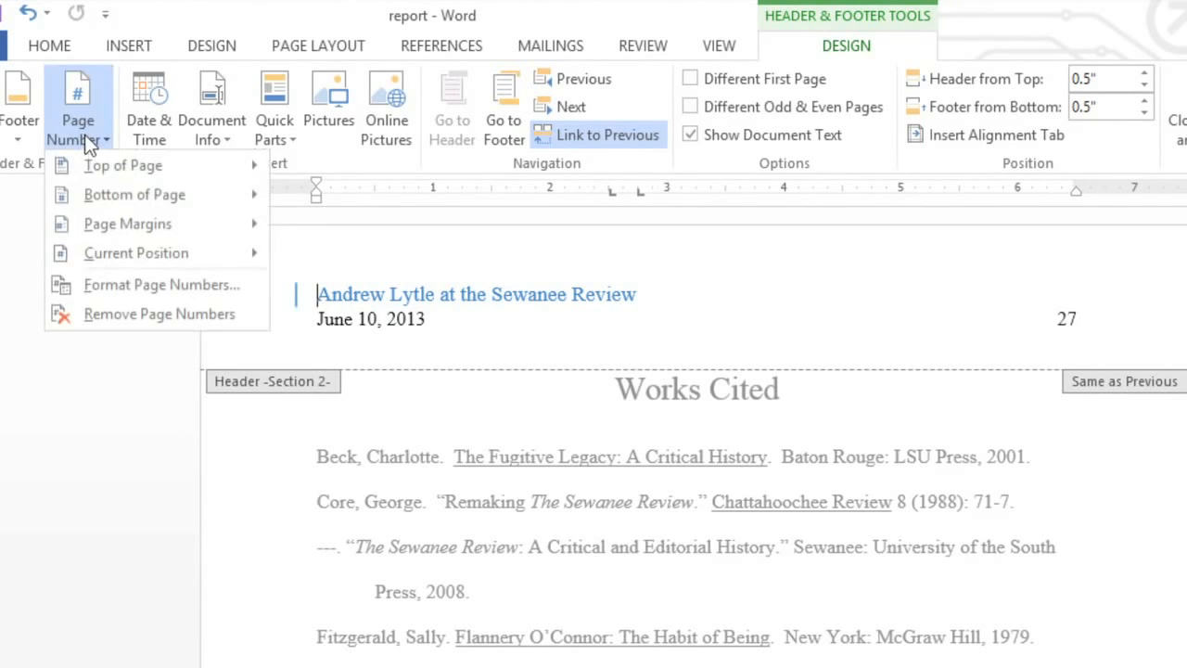
left_click(62, 287)
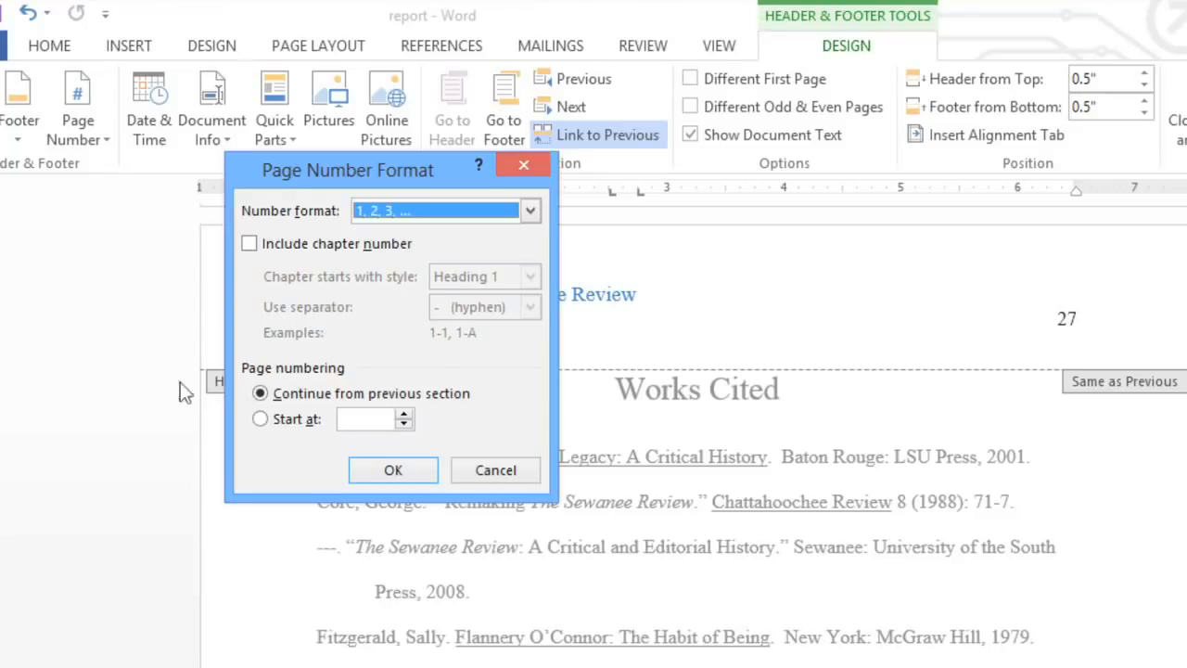
left_click(260, 419)
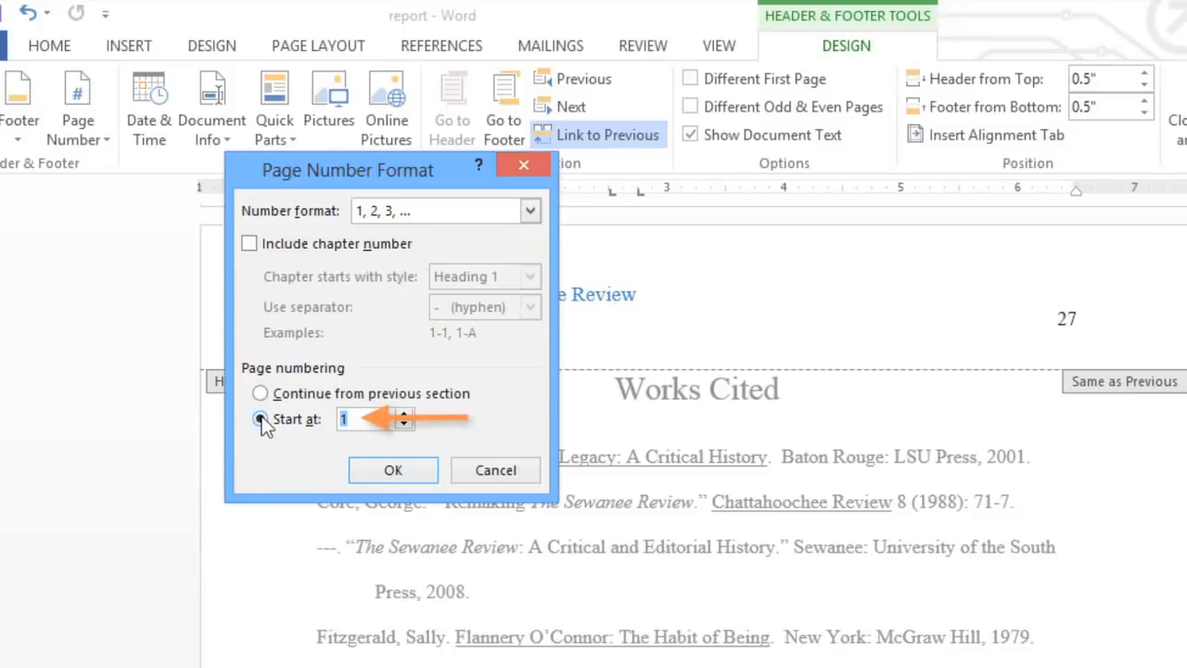
left_click(371, 470)
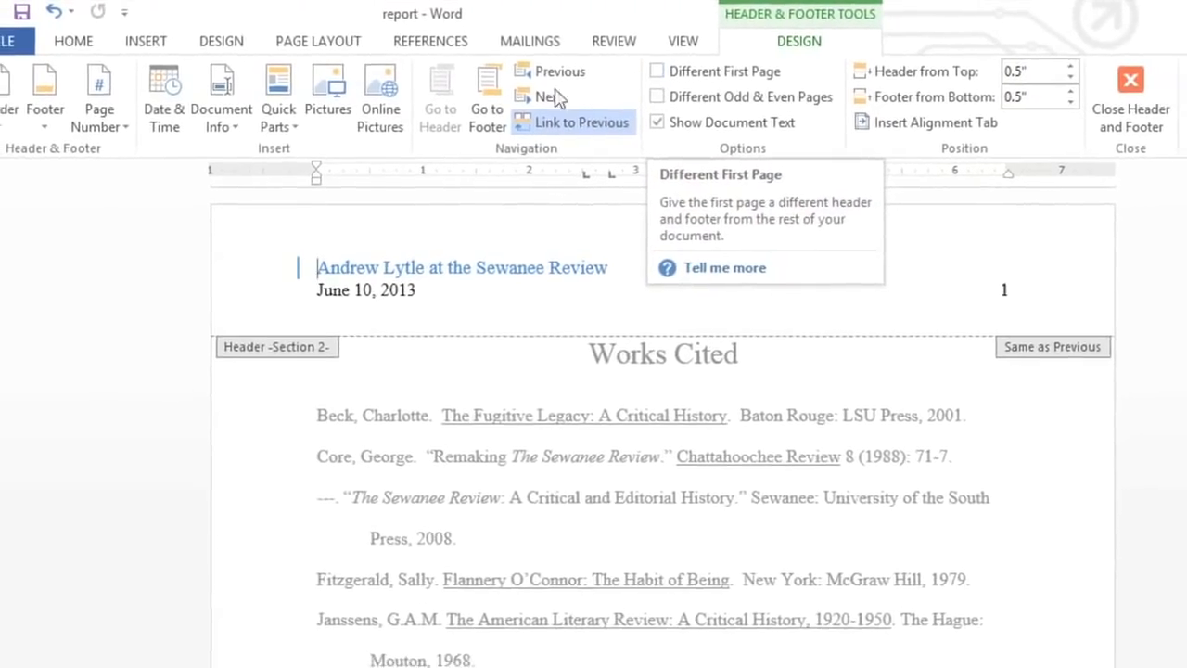
Remove the header from the current section
left_click(22, 100)
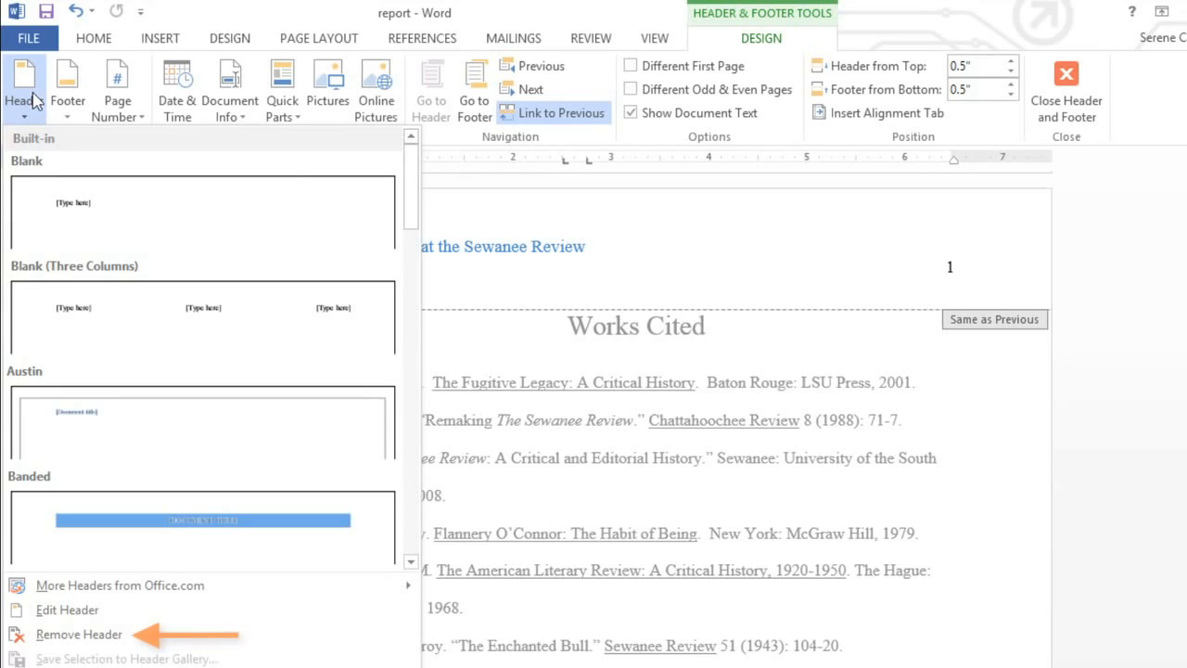